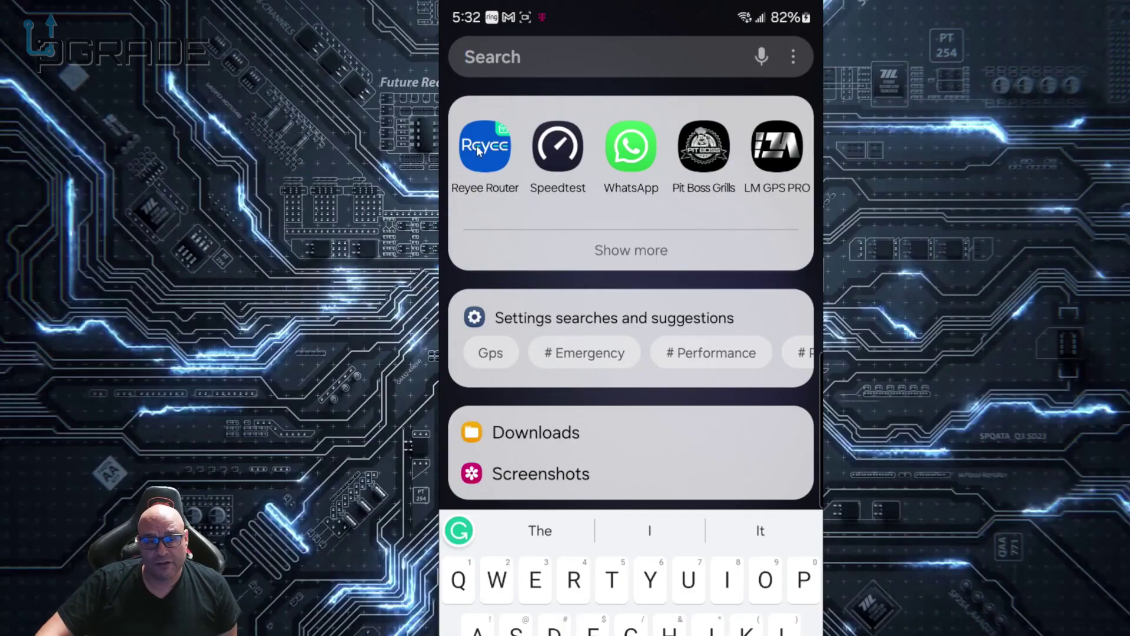
# Launch the Reyee app to show the dashboard: Normal status, 274.05 Kbps up, 637.54 Kbps down, 8.0 ms latency
pyautogui.click(484, 147)
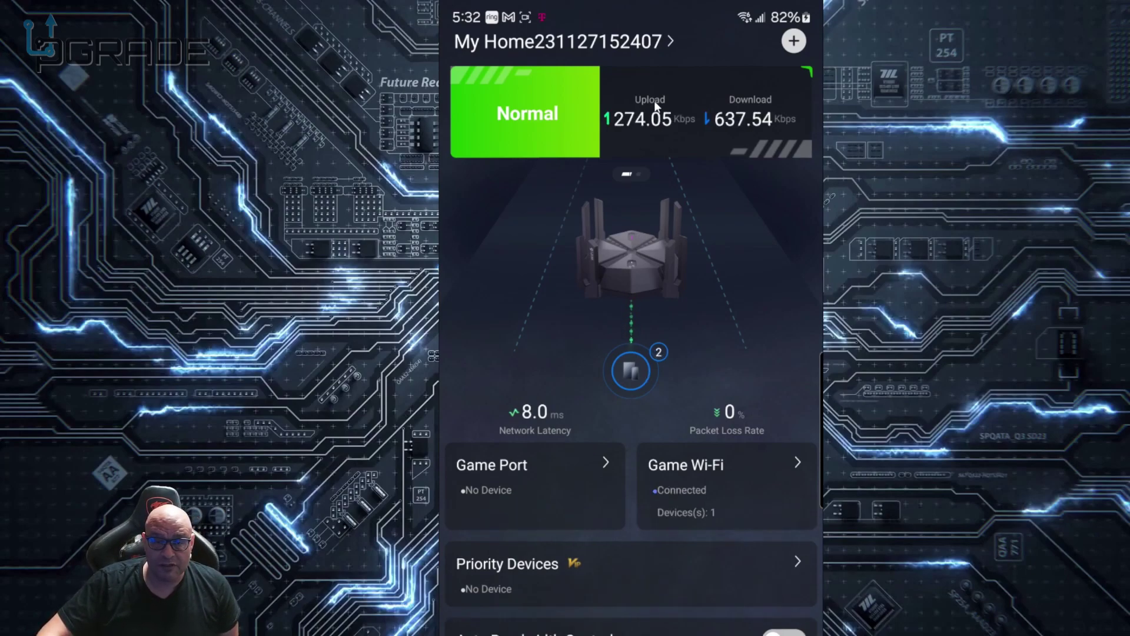
# Scroll through the Online Client list, close it, and return to the Scenario feature page
pyautogui.click(634, 365)
pyautogui.scroll(-2, 649, 595)
pyautogui.scroll(-2, 648, 594)
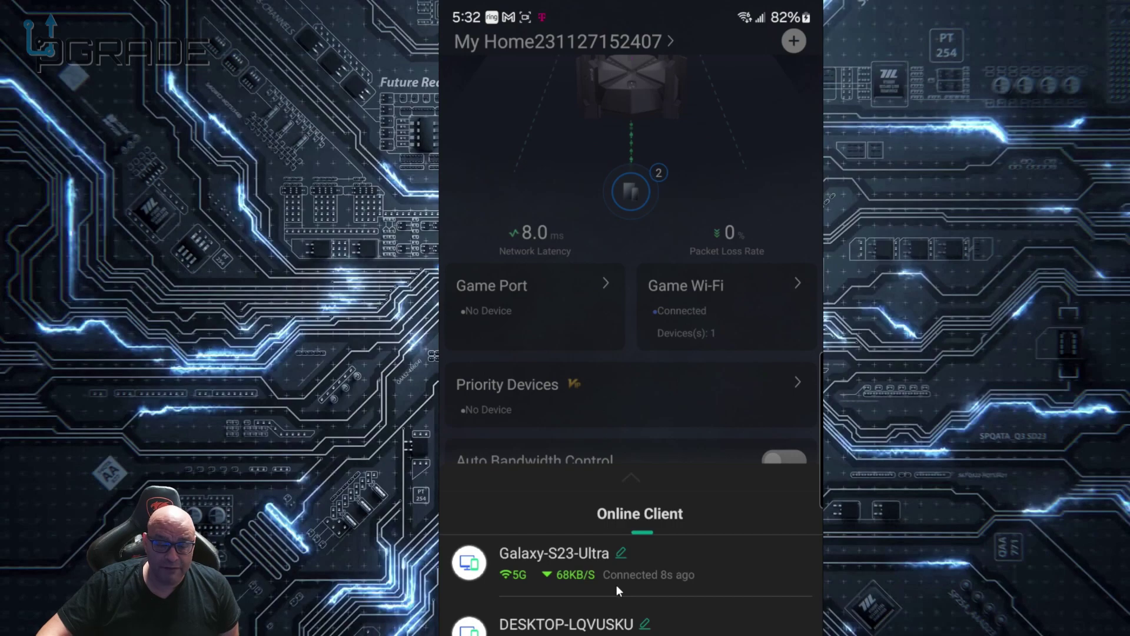
pyautogui.click(573, 125)
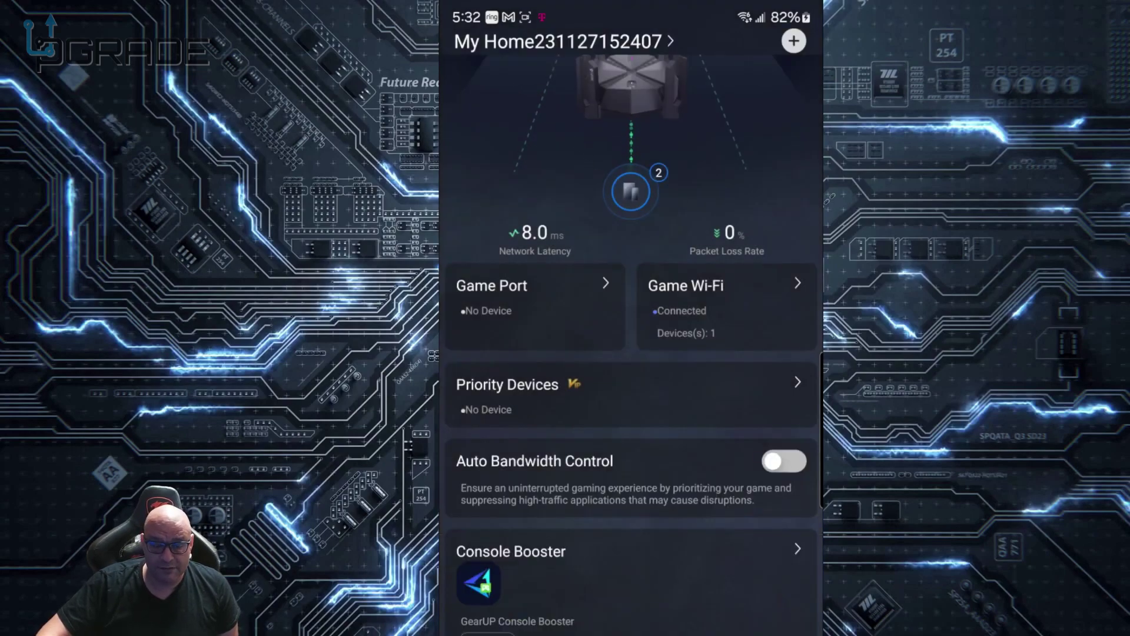
pyautogui.press('Escape')
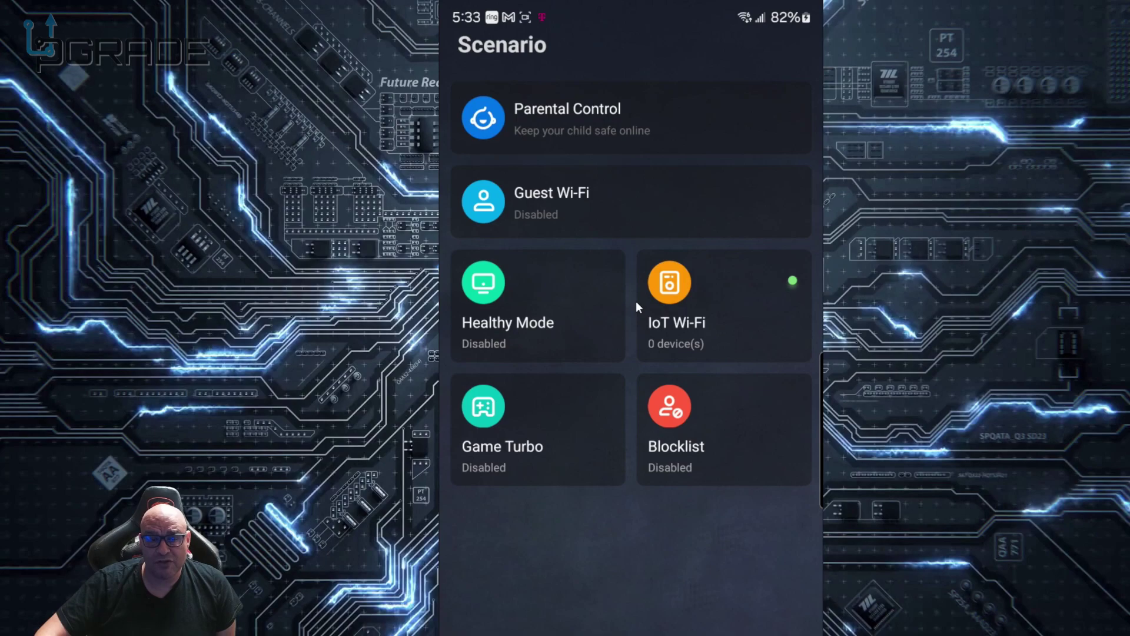
# Accept the privacy statement and enable Parental Control for DESKTOP-LQVUSKU, keeping its internet access allowed
pyautogui.click(604, 130)
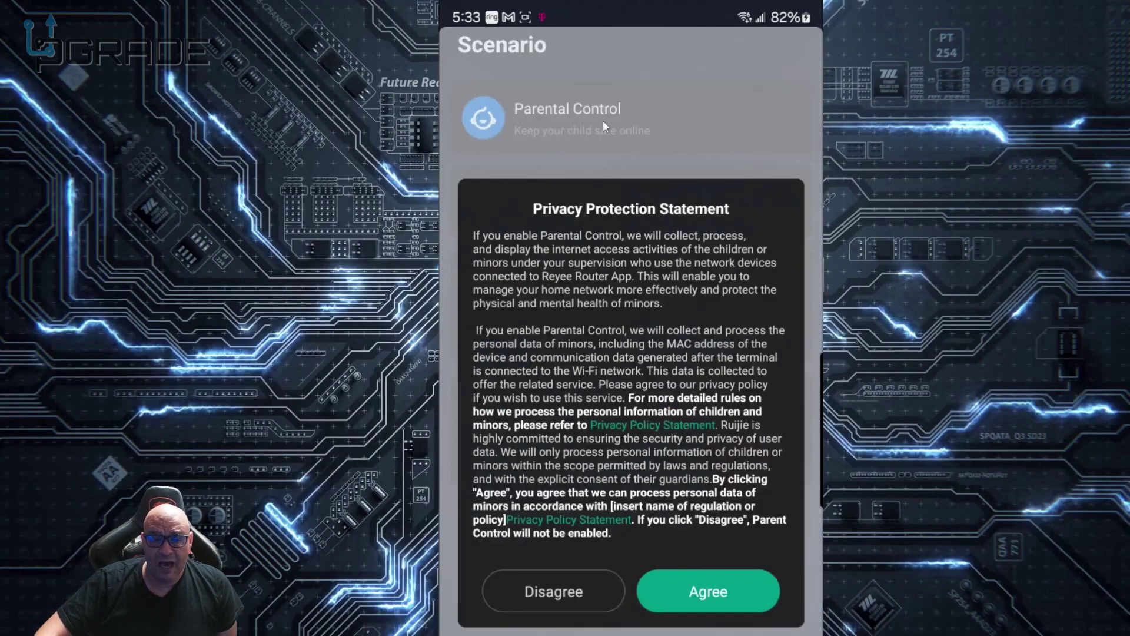
pyautogui.click(739, 595)
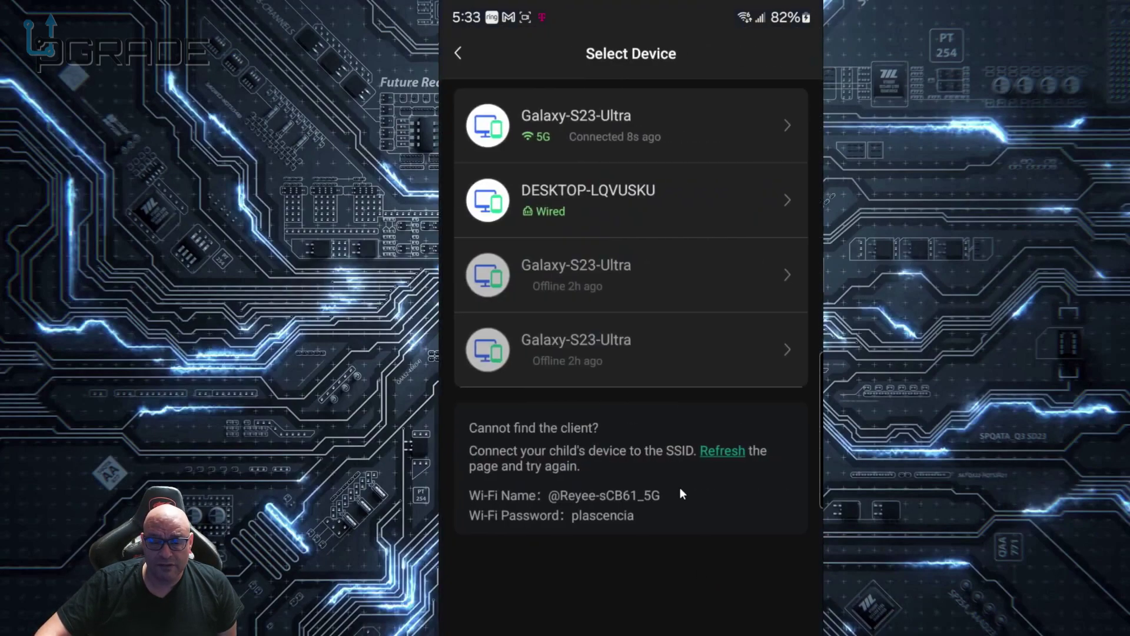
pyautogui.click(635, 194)
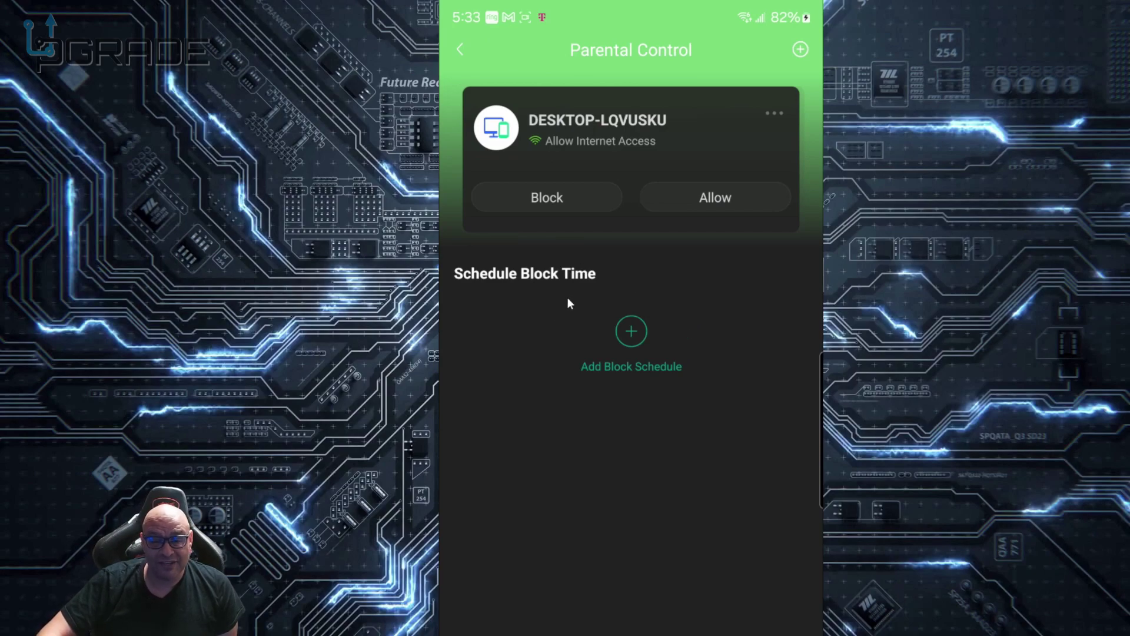
pyautogui.click(463, 48)
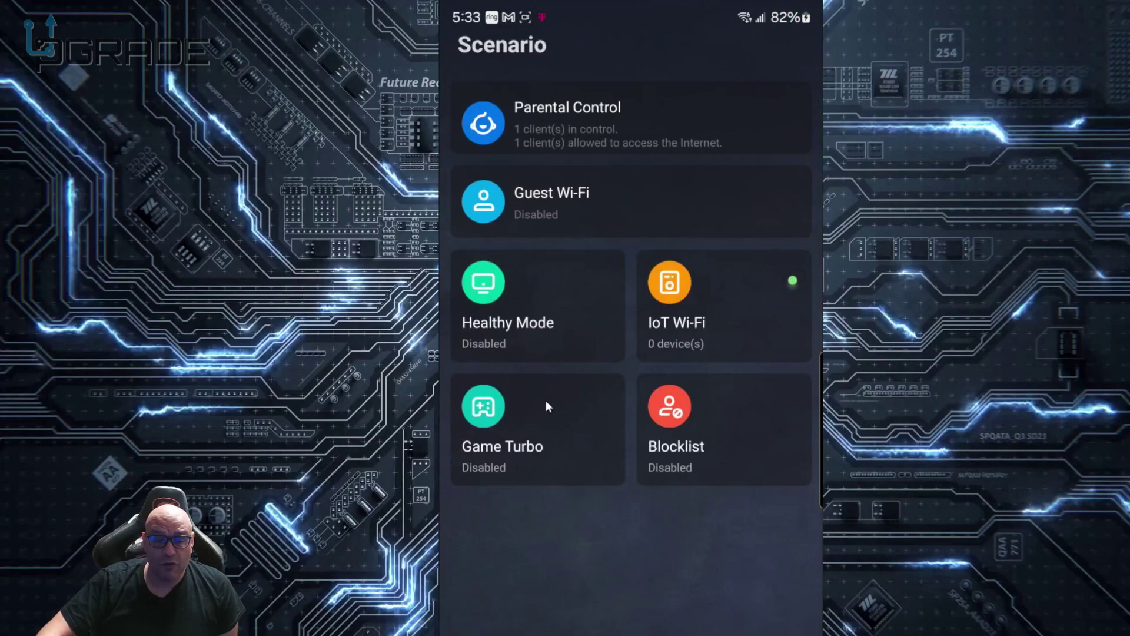
# Look through Game Turbo without changes, then open Healthy Mode's Eco Mode page
pyautogui.click(566, 421)
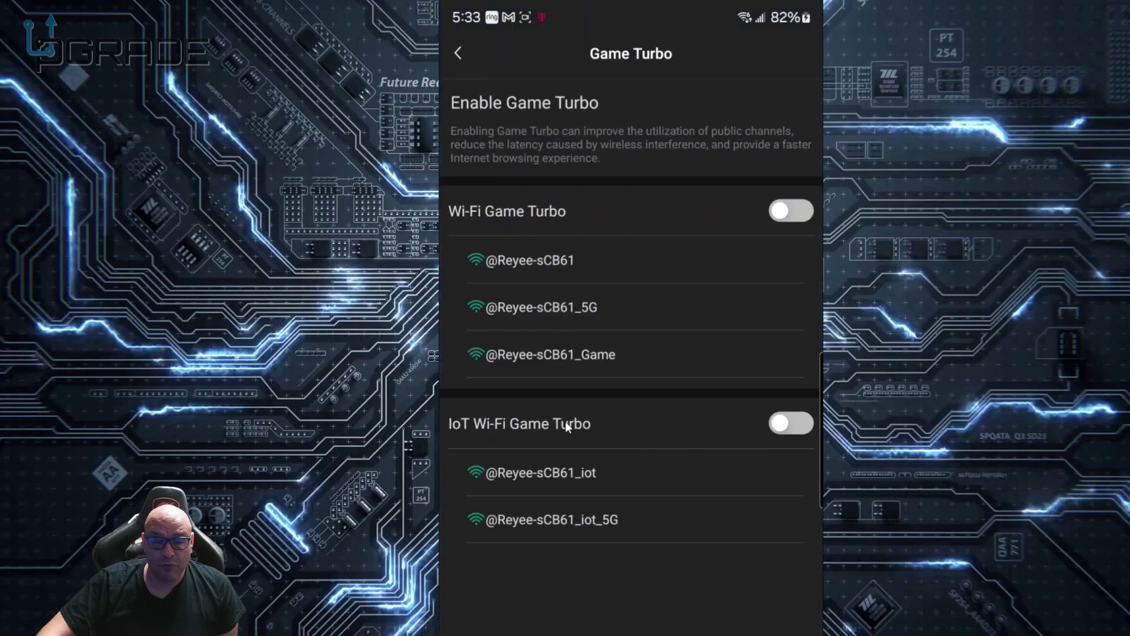
pyautogui.click(460, 53)
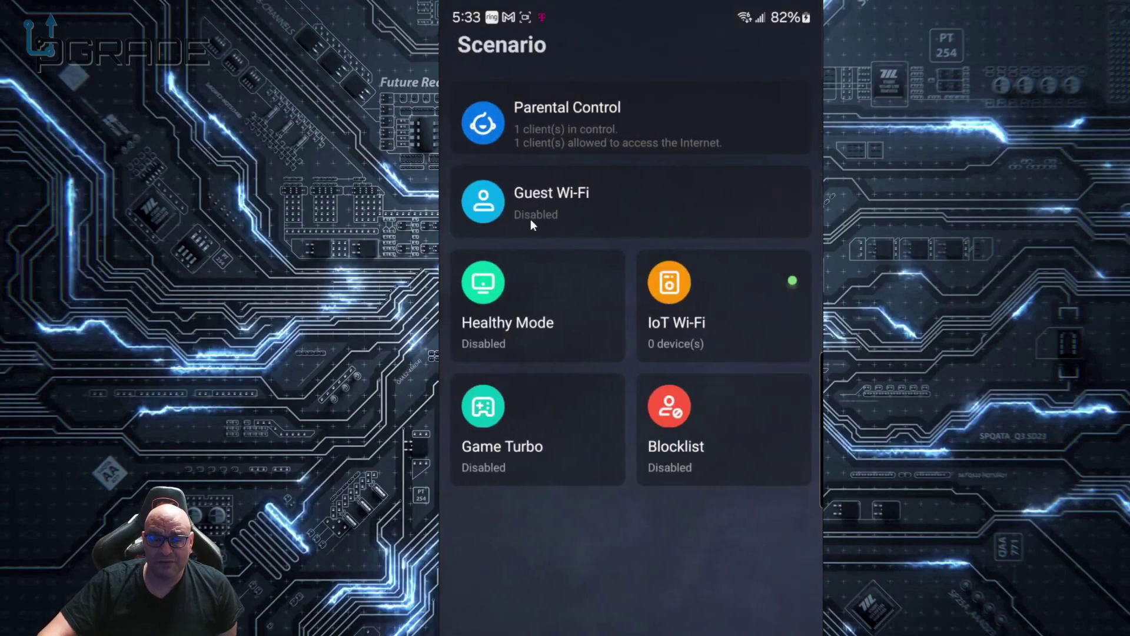
pyautogui.click(531, 325)
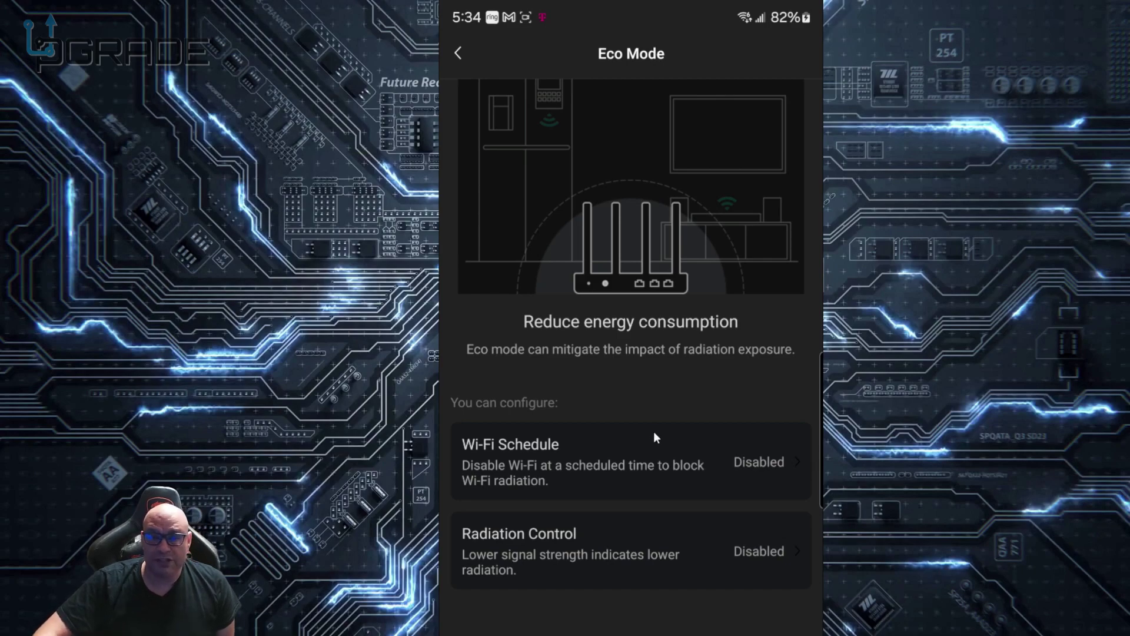
# View the IoT Wi-Fi settings unchanged, then return to the main page with Common tools
pyautogui.click(468, 54)
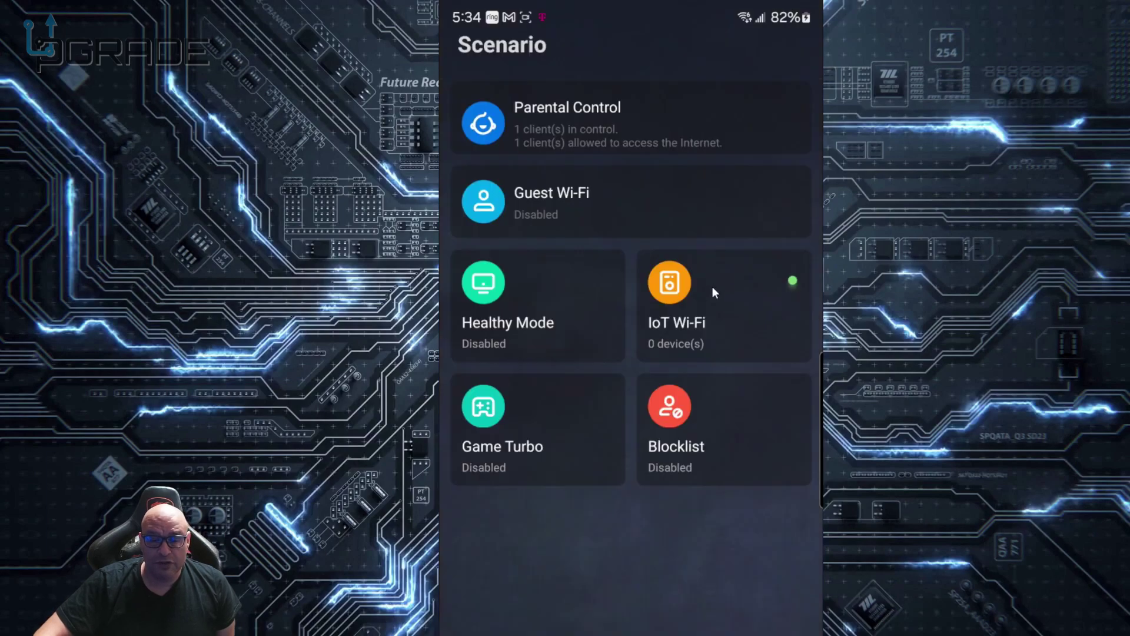
pyautogui.click(714, 293)
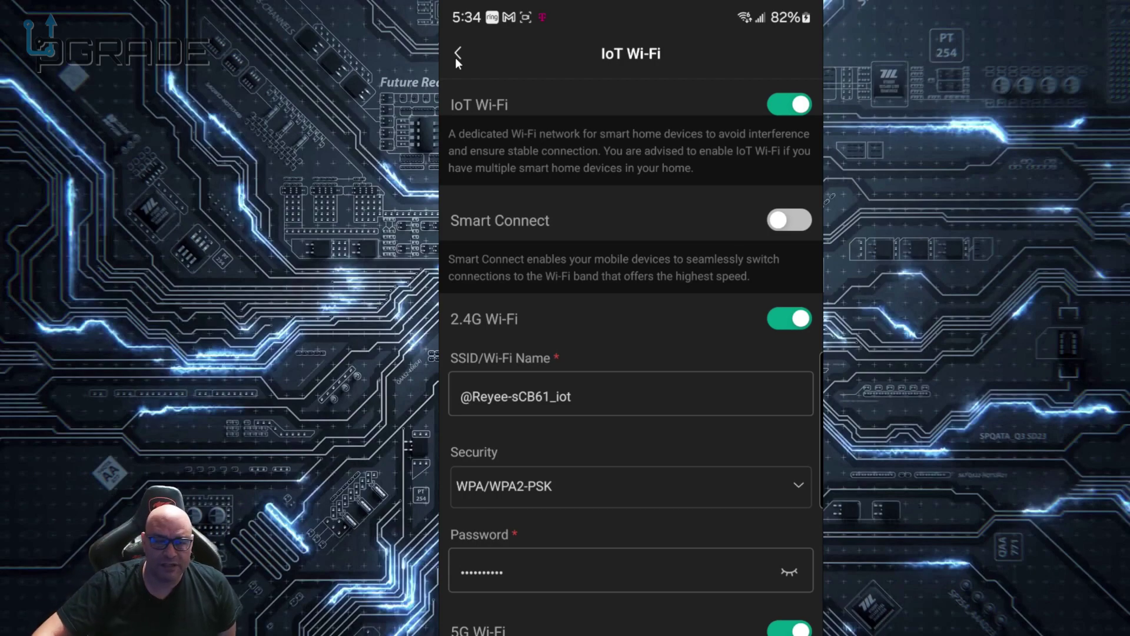
pyautogui.click(457, 57)
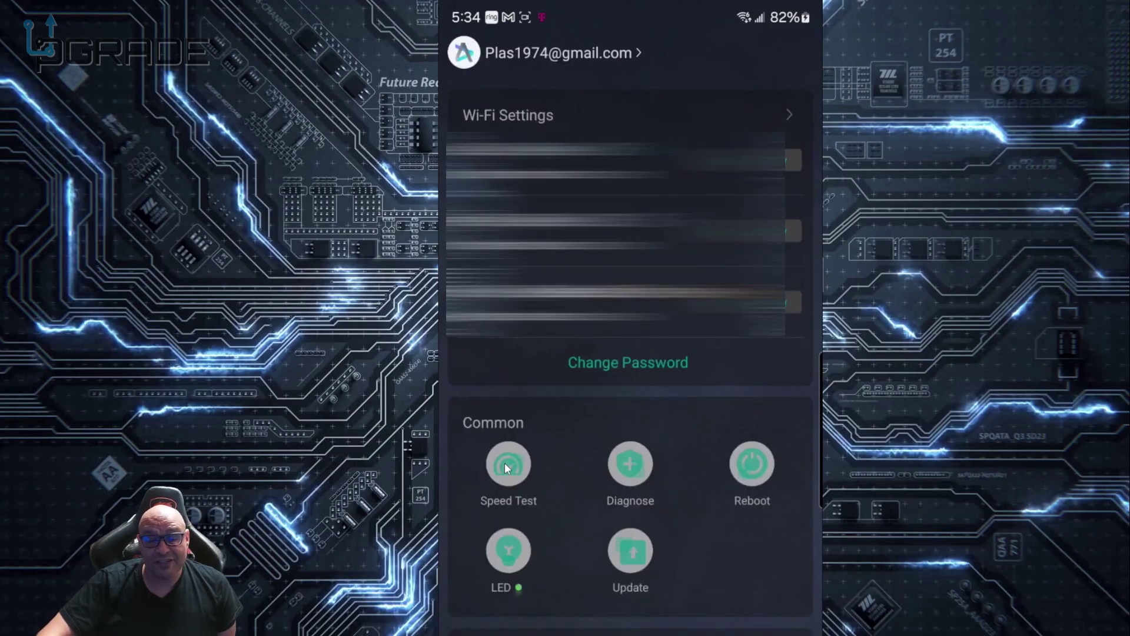
# Run a Speed Test: 487.70 Mbps download, 372.03 Mbps upload, 34 ms average latency
pyautogui.click(504, 463)
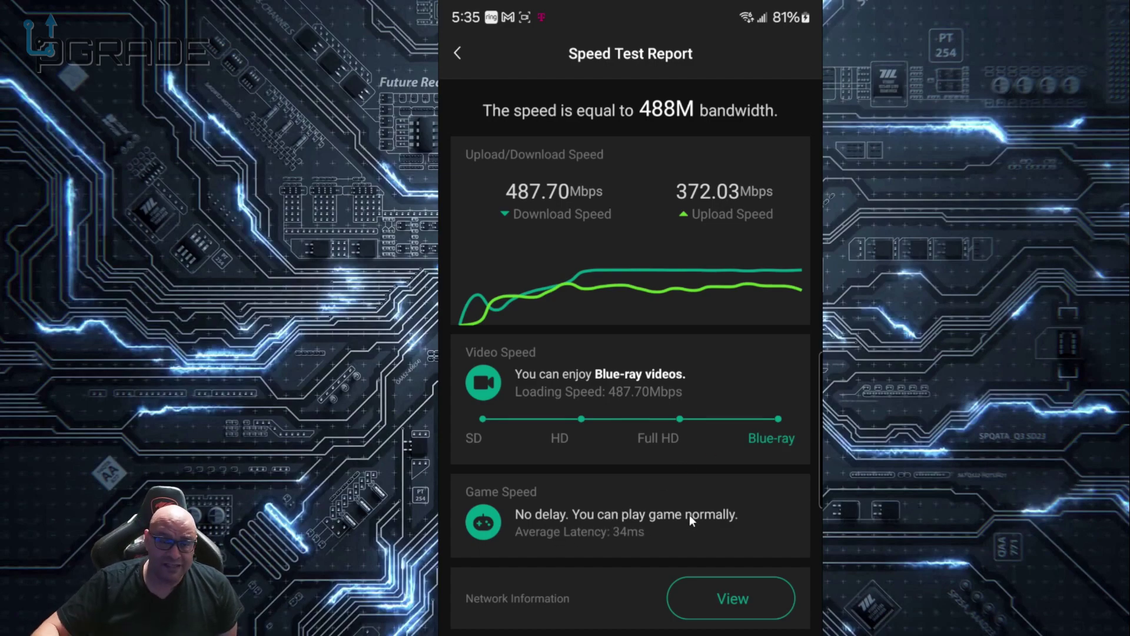
# Close the Speed Test Report and scroll to the Game Turbo view showing 7.6 ms latency
pyautogui.click(458, 55)
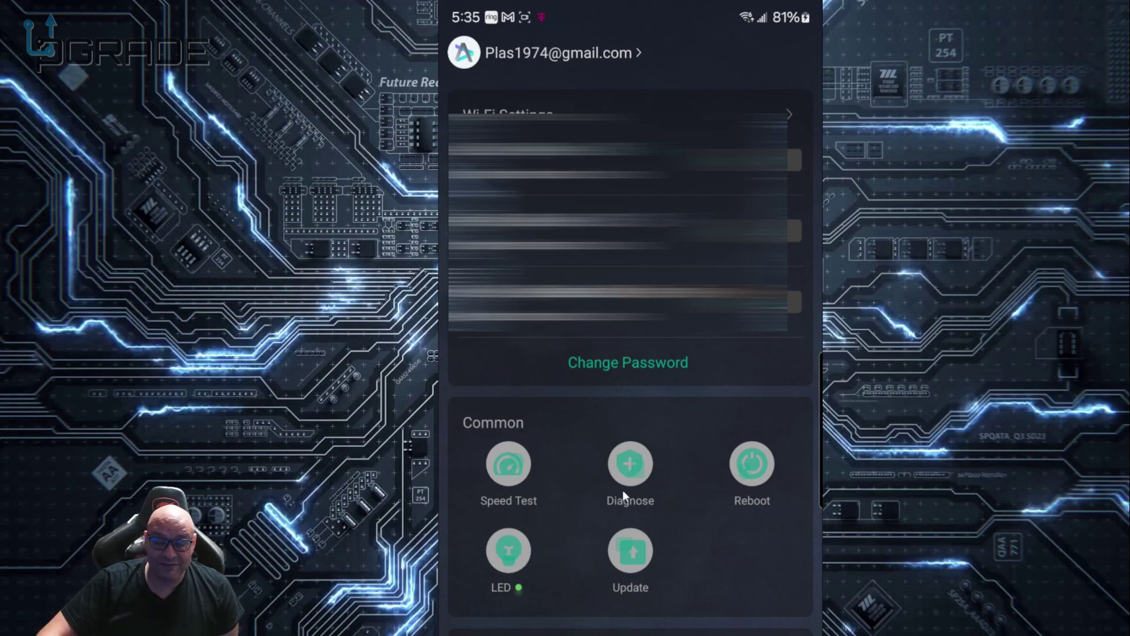
pyautogui.scroll(-1, 623, 491)
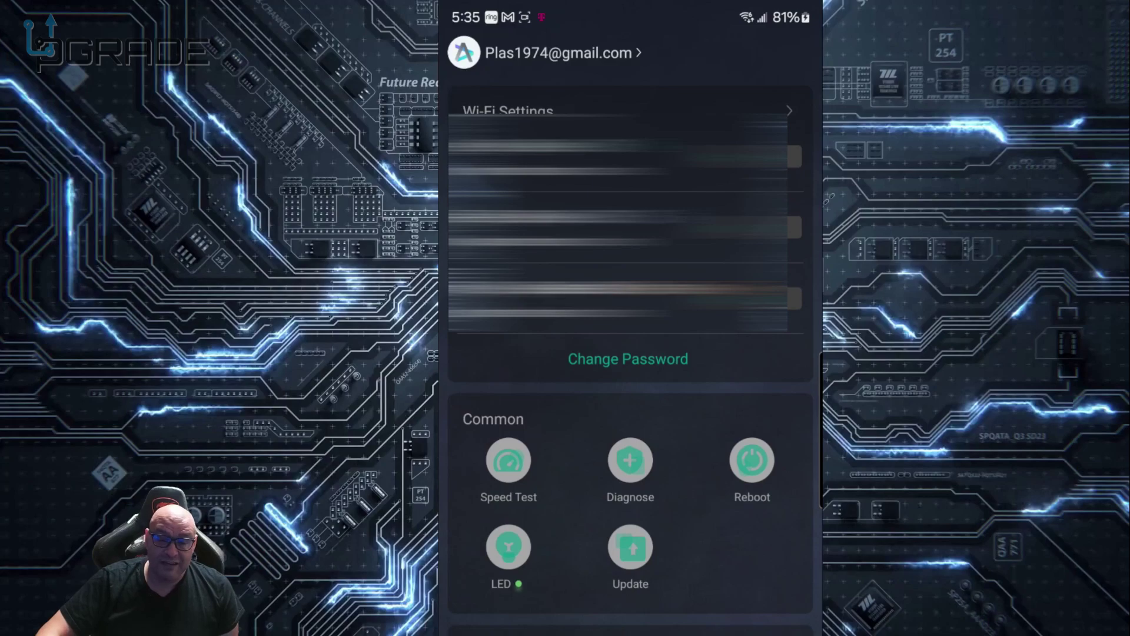
pyautogui.scroll(-10, 630, 318)
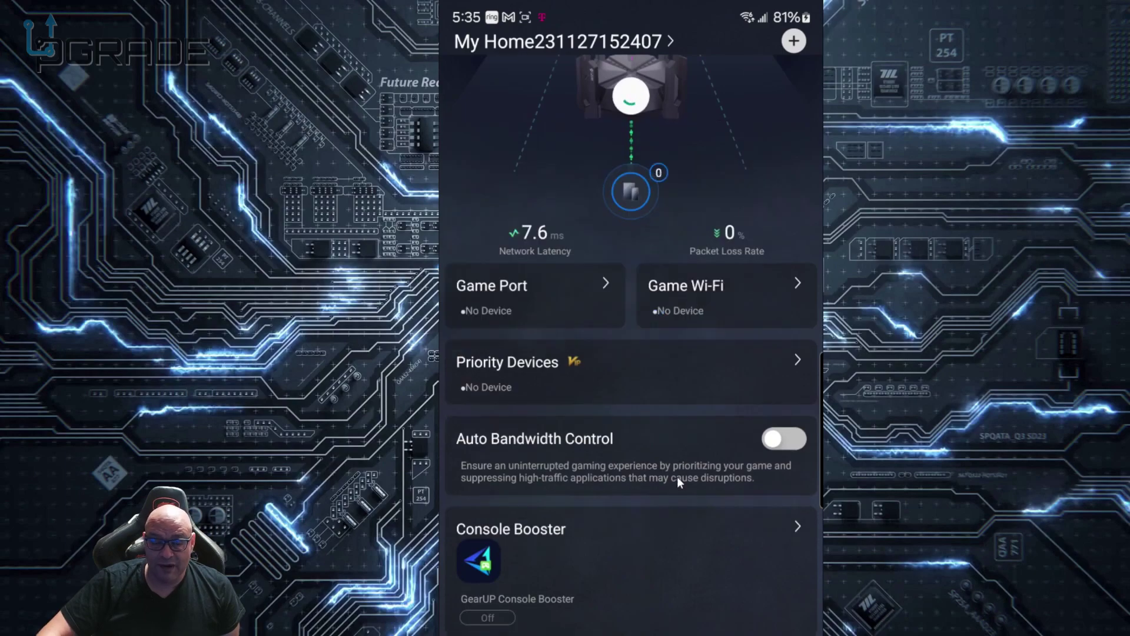
# Scroll the app dashboard back up, then move to the AX6000 web management home page
pyautogui.scroll(3, 666, 532)
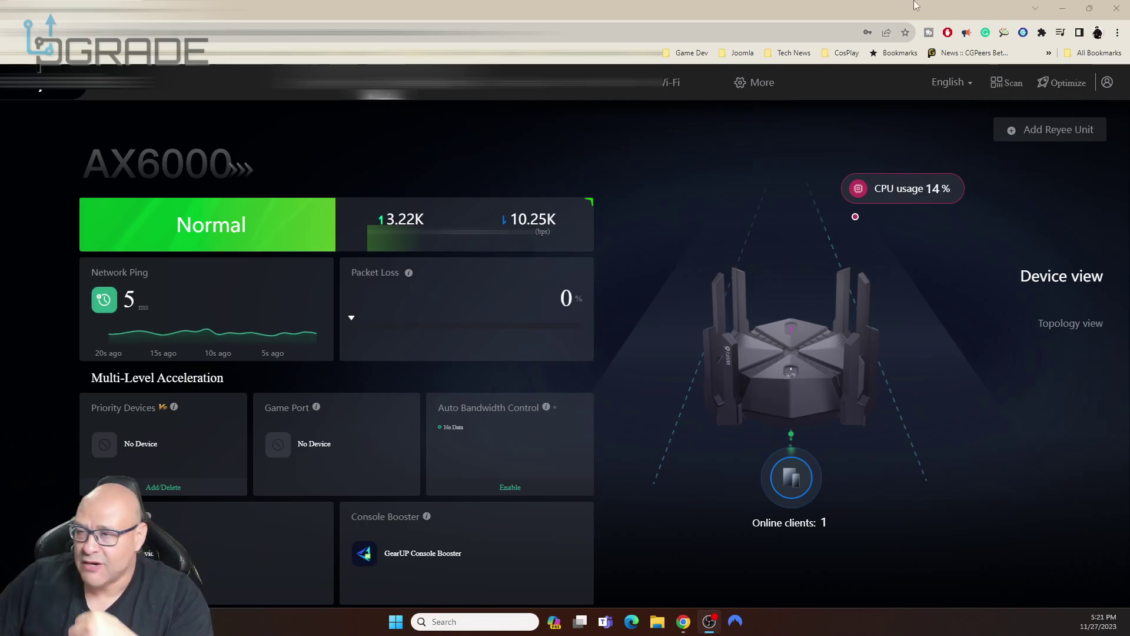
# Open the web Clients page listing the wired DESKTOP-LQVUSKU as the only client
pyautogui.click(493, 92)
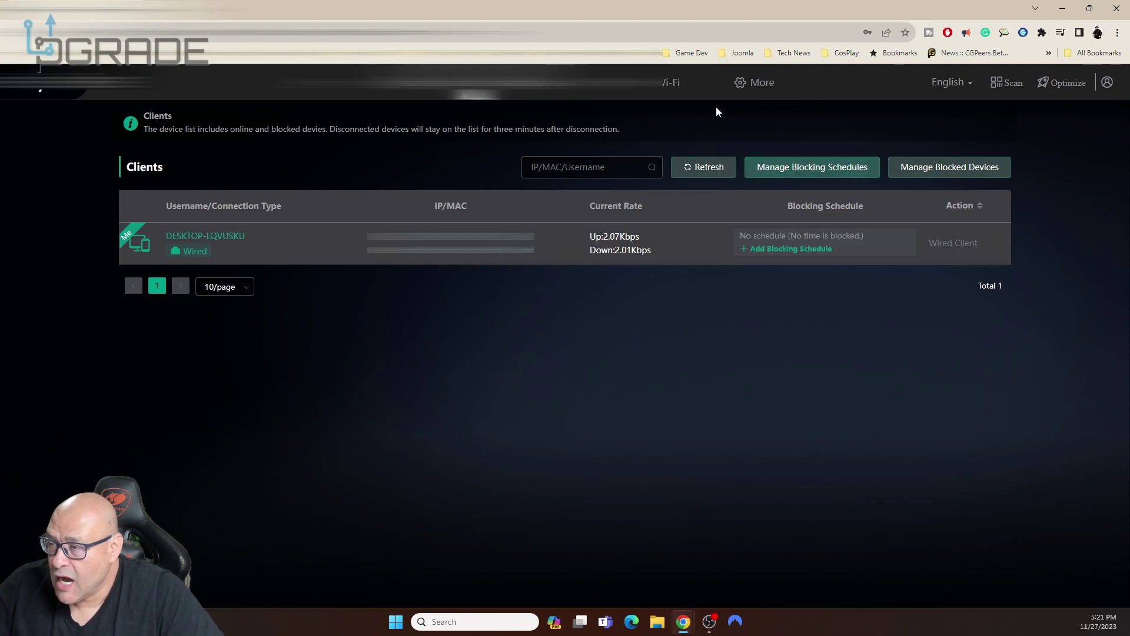
# Open the Internet settings showing DHCP connection type, Dynamic DNS and Online status
pyautogui.click(570, 82)
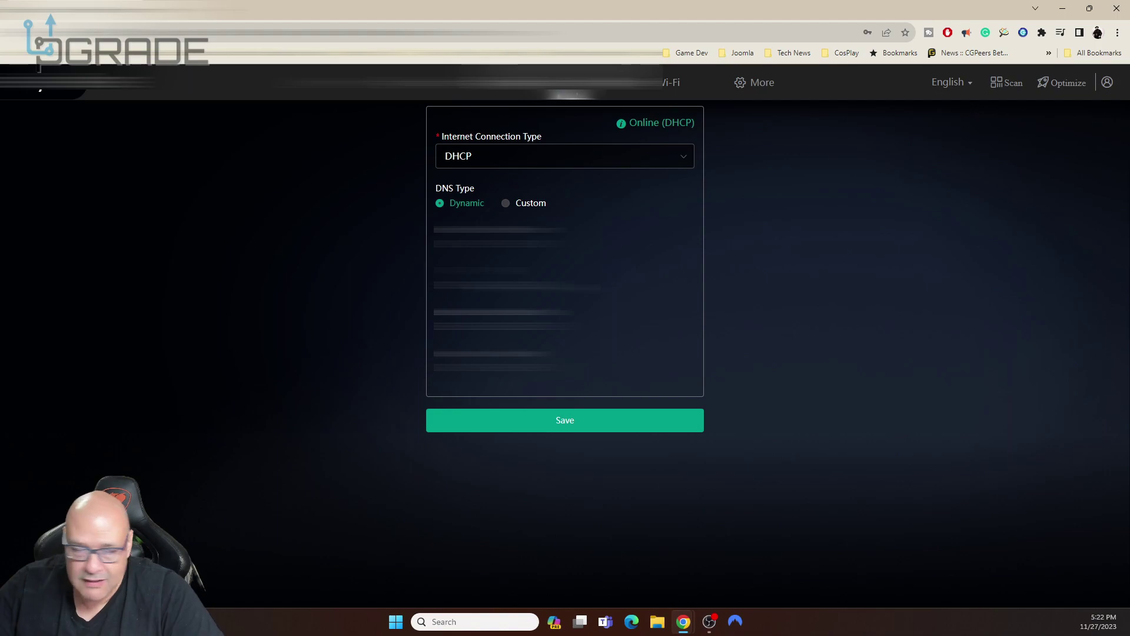
# Review the 2.4G, 5G and Game Wi-Fi networks, then go to the WAN Settings page
pyautogui.click(671, 83)
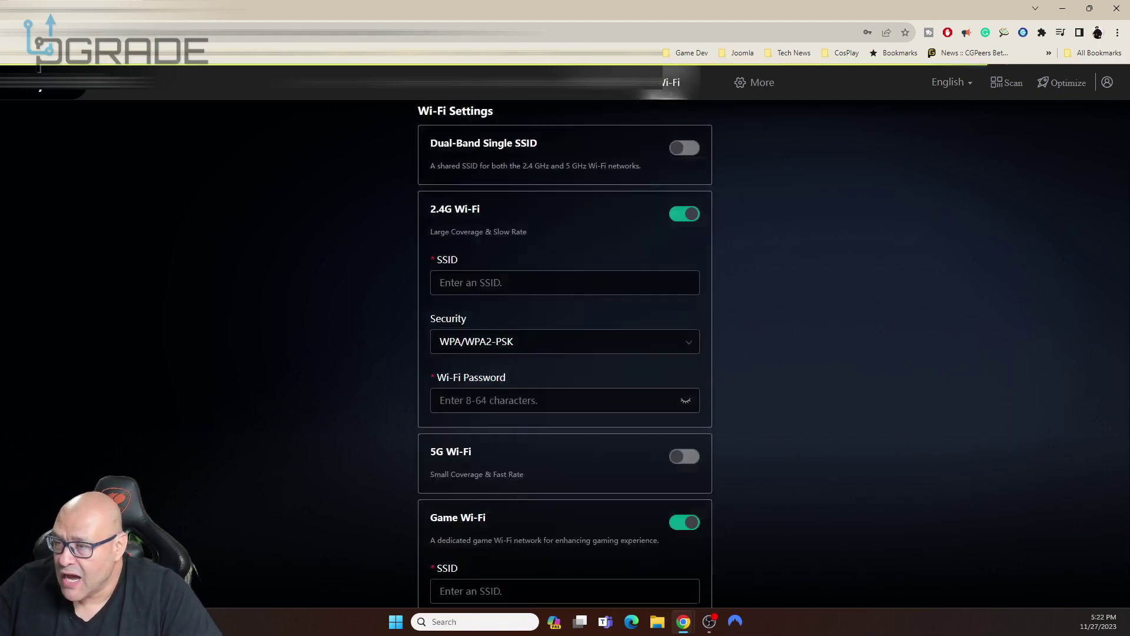
pyautogui.scroll(-3, 804, 212)
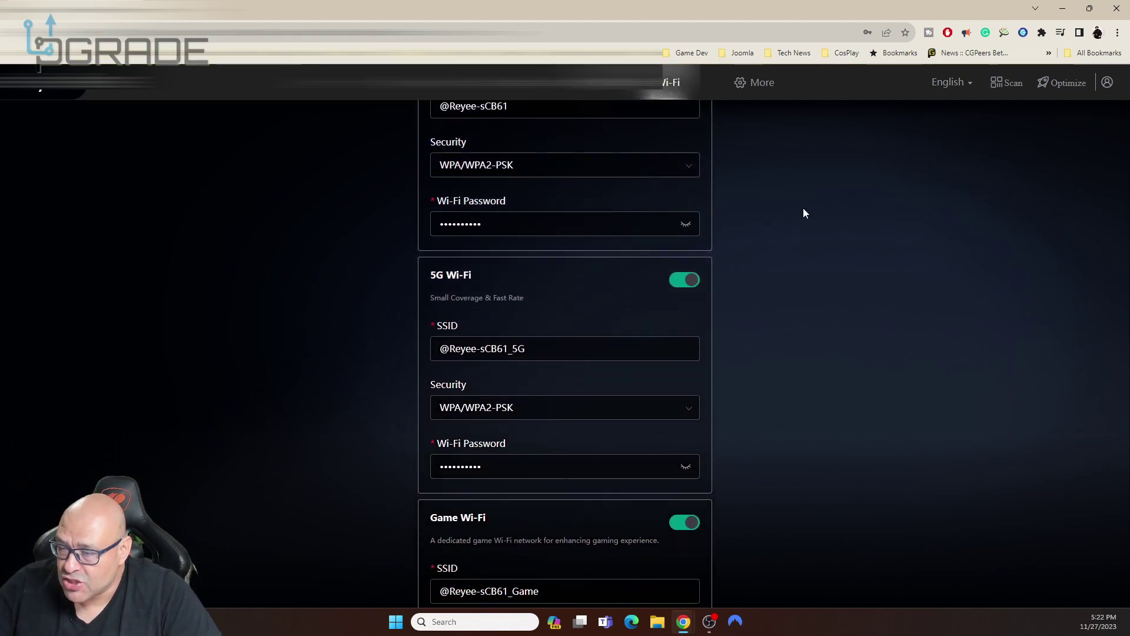
pyautogui.scroll(1, 763, 208)
pyautogui.scroll(-1, 763, 207)
pyautogui.scroll(3, 762, 206)
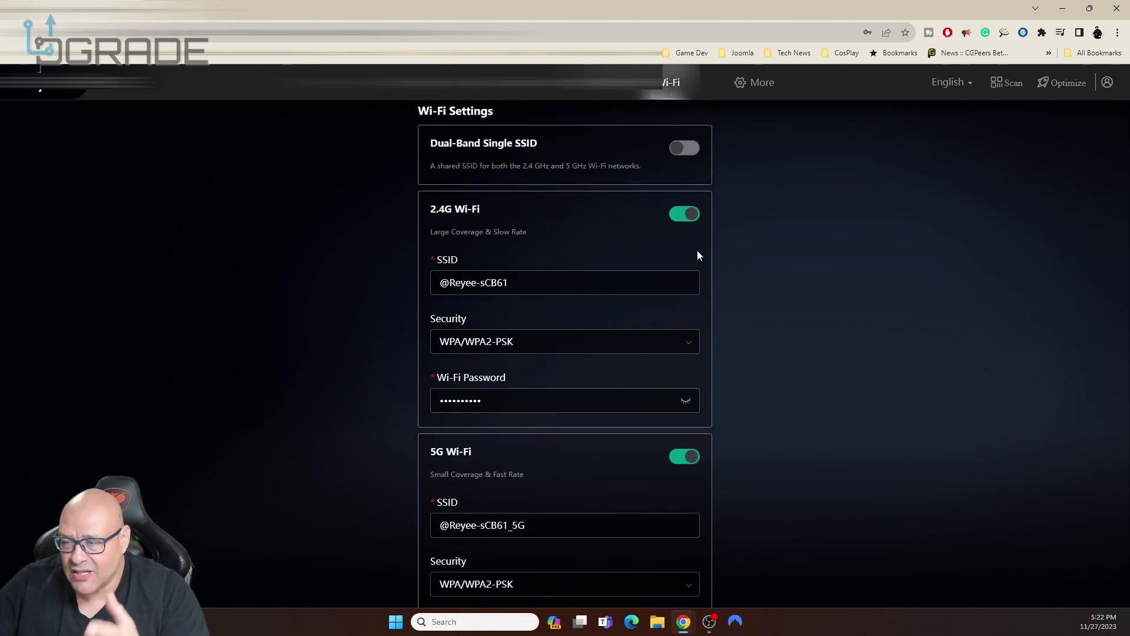
pyautogui.scroll(-6, 705, 243)
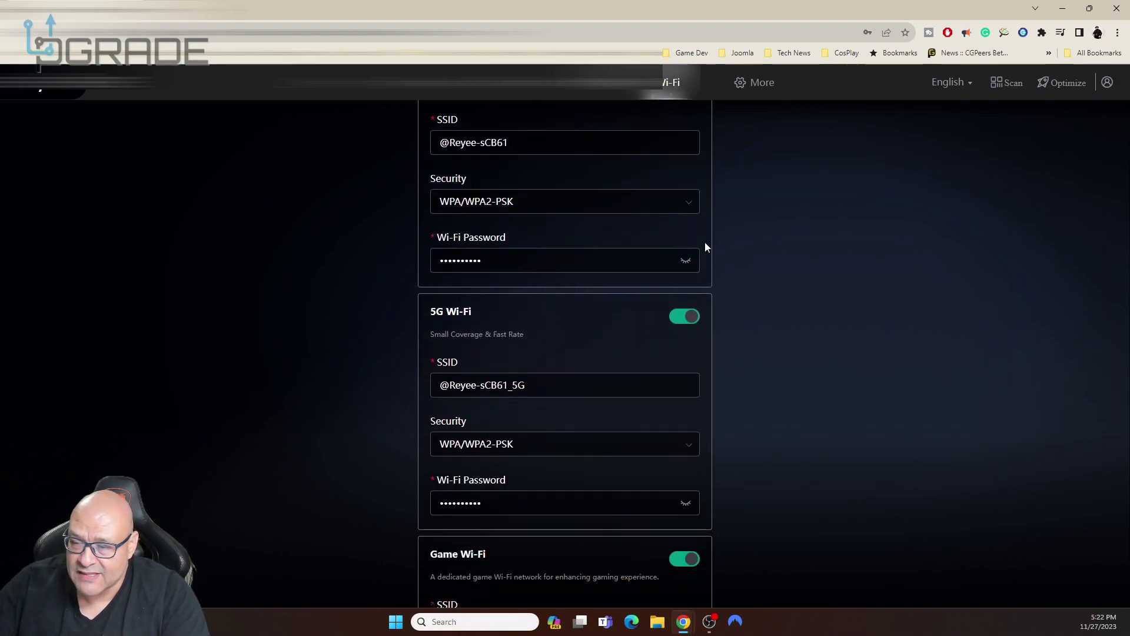
pyautogui.scroll(2, 714, 365)
pyautogui.scroll(-2, 717, 361)
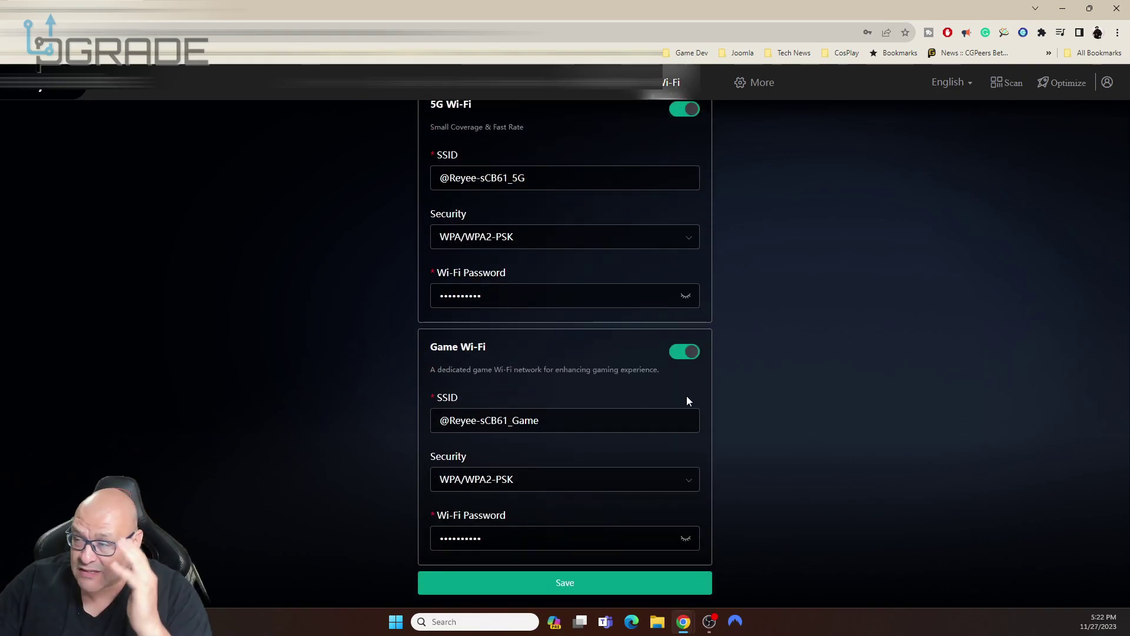
pyautogui.scroll(6, 723, 344)
pyautogui.click(759, 82)
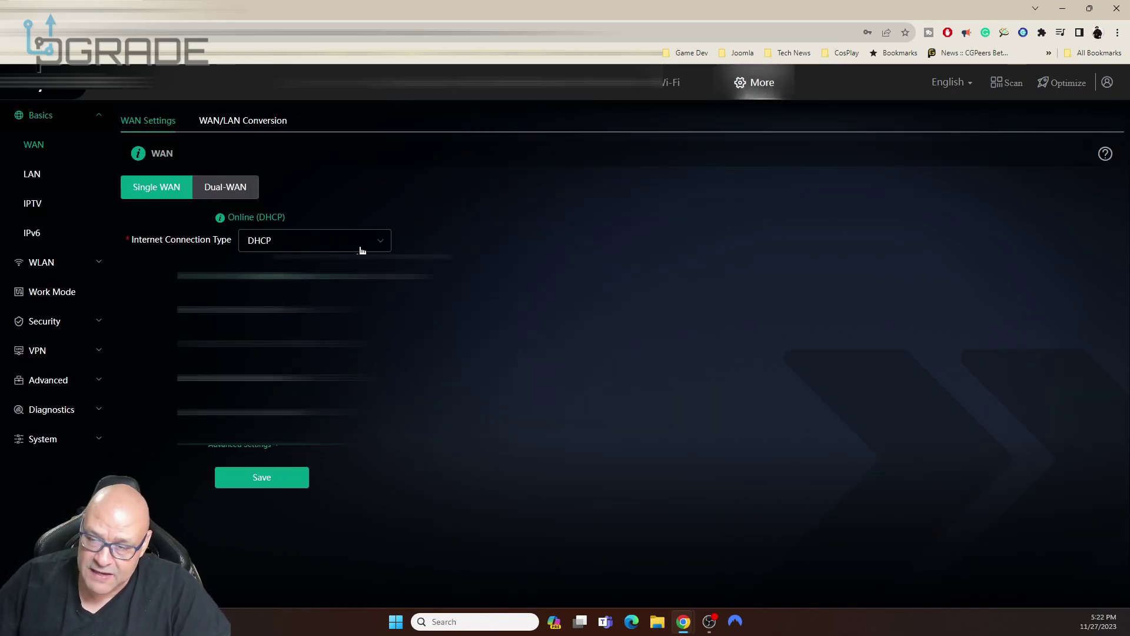
# Check WAN connection type options unchanged, view LAN and IPTV, then the WLAN Blocklist/Allowlist
pyautogui.click(364, 249)
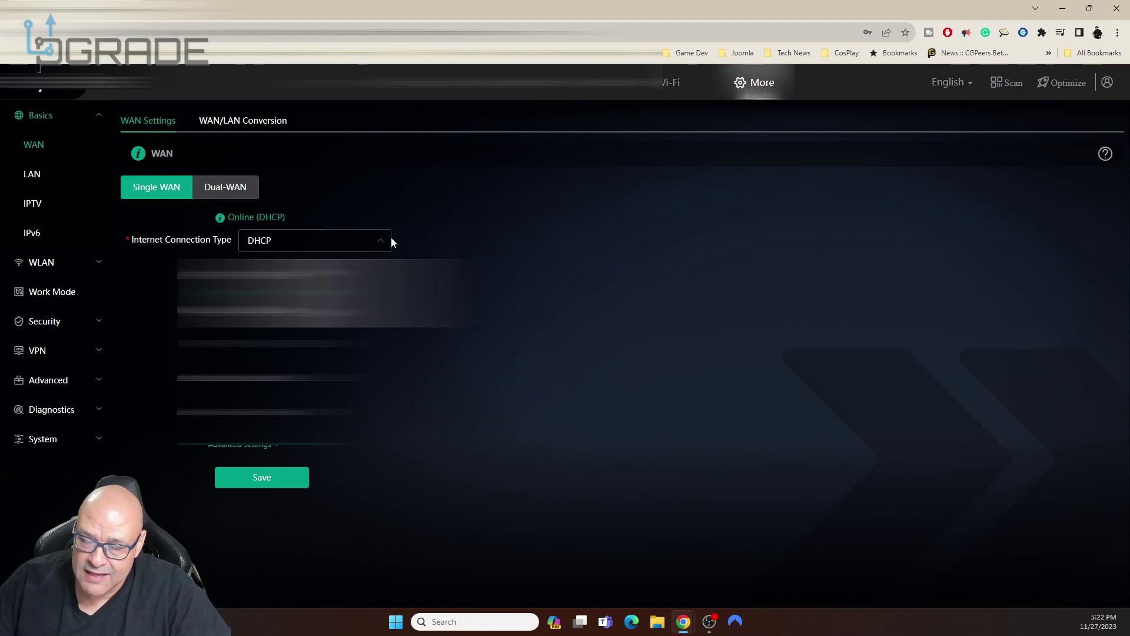
pyautogui.click(390, 240)
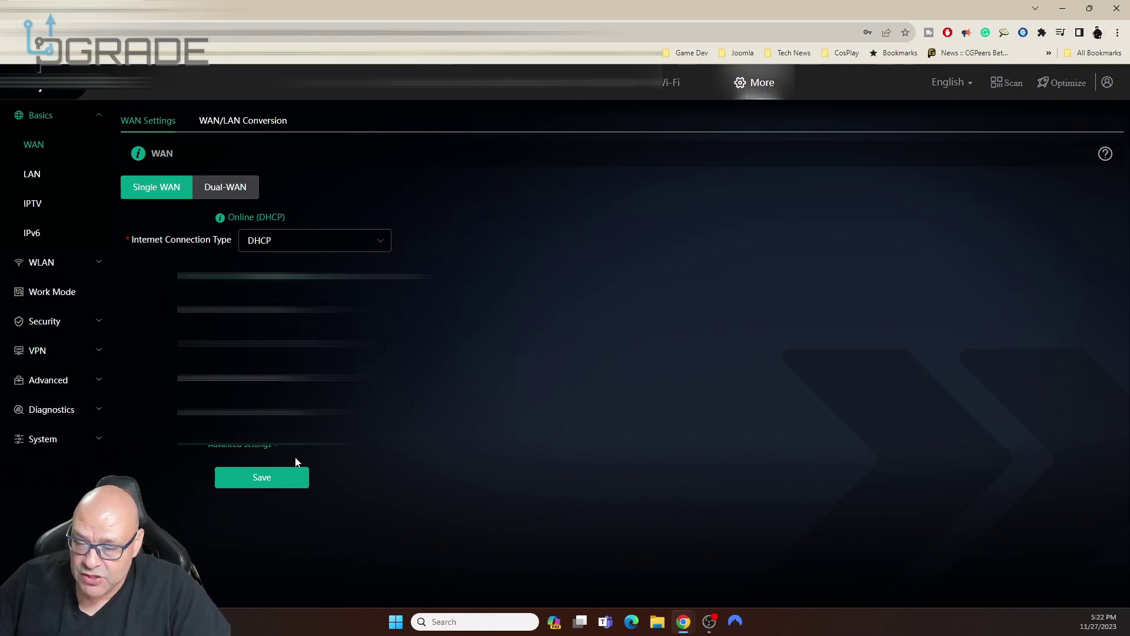
pyautogui.click(35, 175)
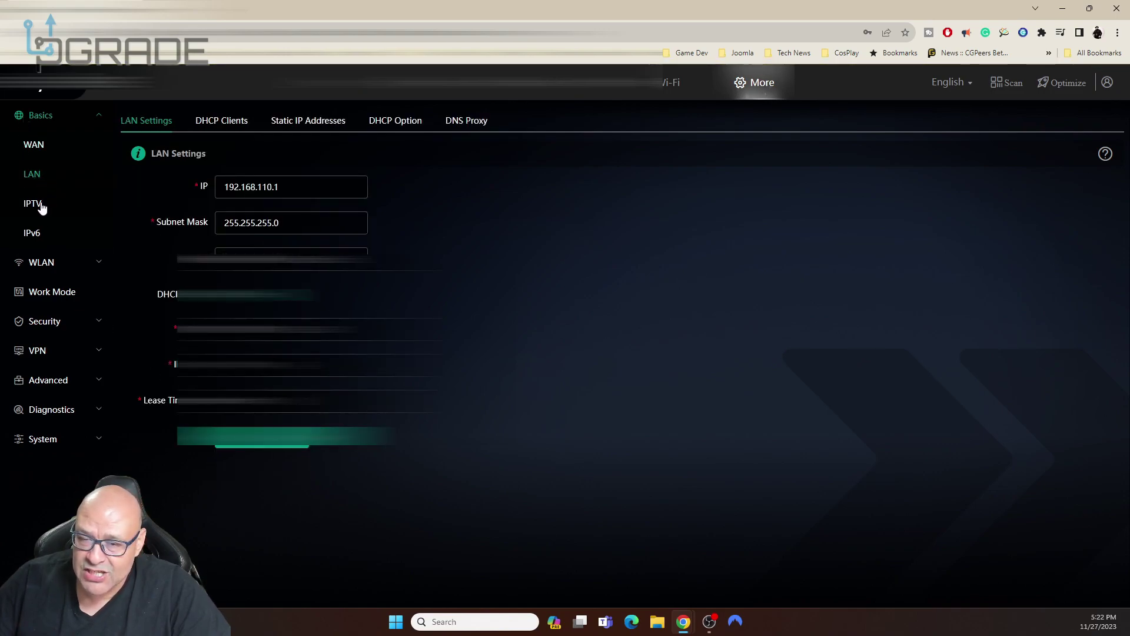
pyautogui.click(36, 205)
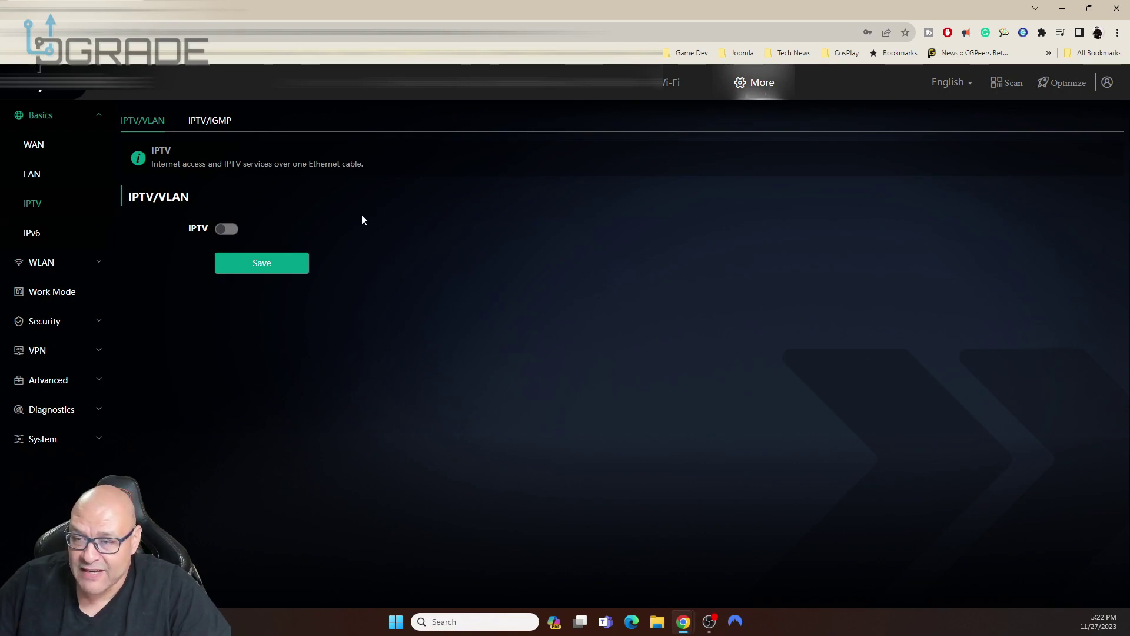
pyautogui.click(42, 263)
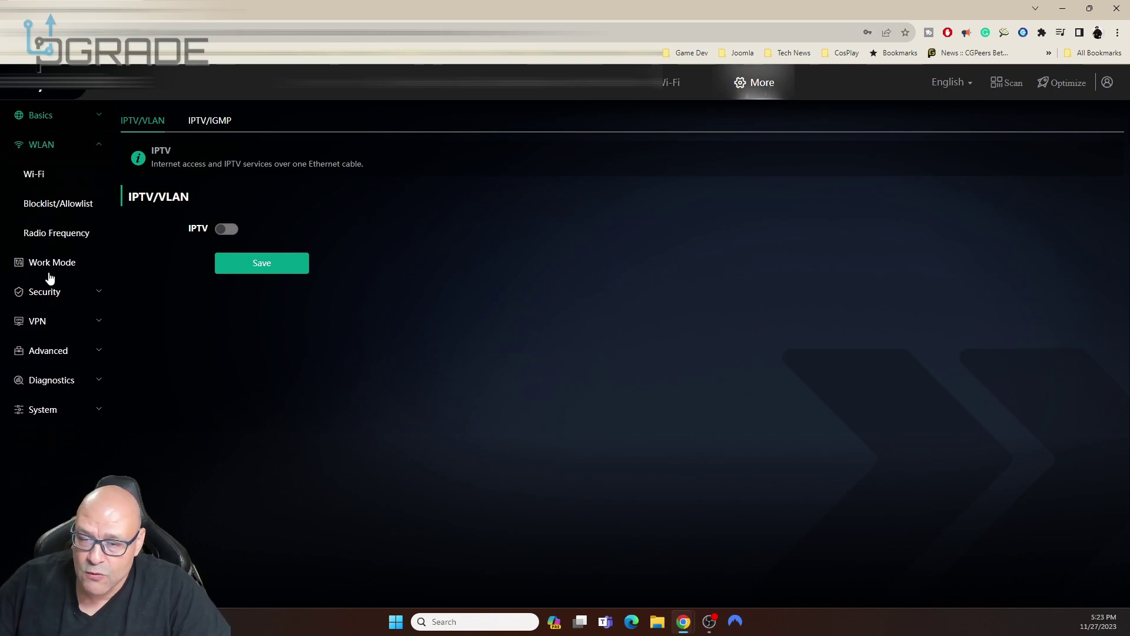
pyautogui.click(64, 207)
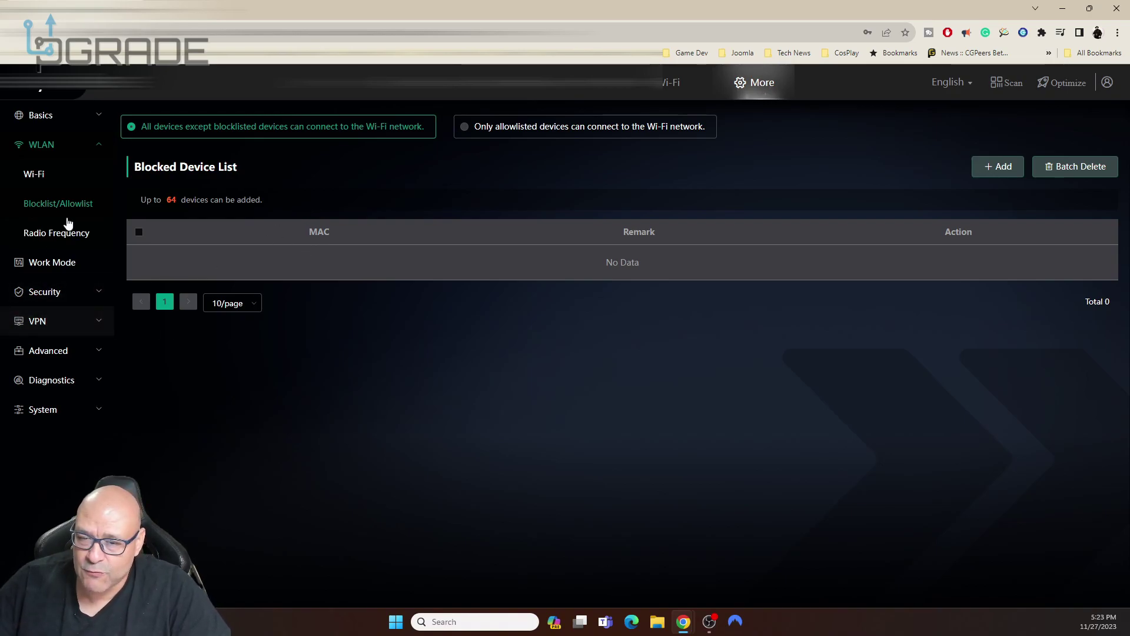
# View WLAN Radio Frequency settings: US region, Auto bandwidth and channels for 2.4G and 5G
pyautogui.click(60, 239)
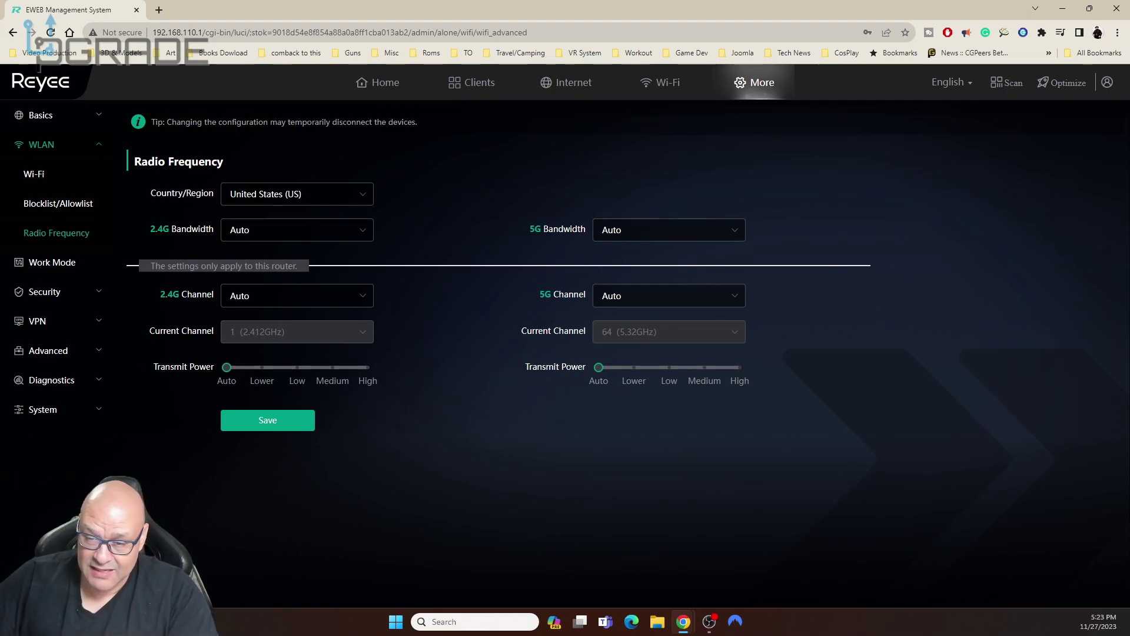
# Browse the PPTP, OpenVPN and Advanced settings, then start a Diagnostics Network Check
pyautogui.click(37, 321)
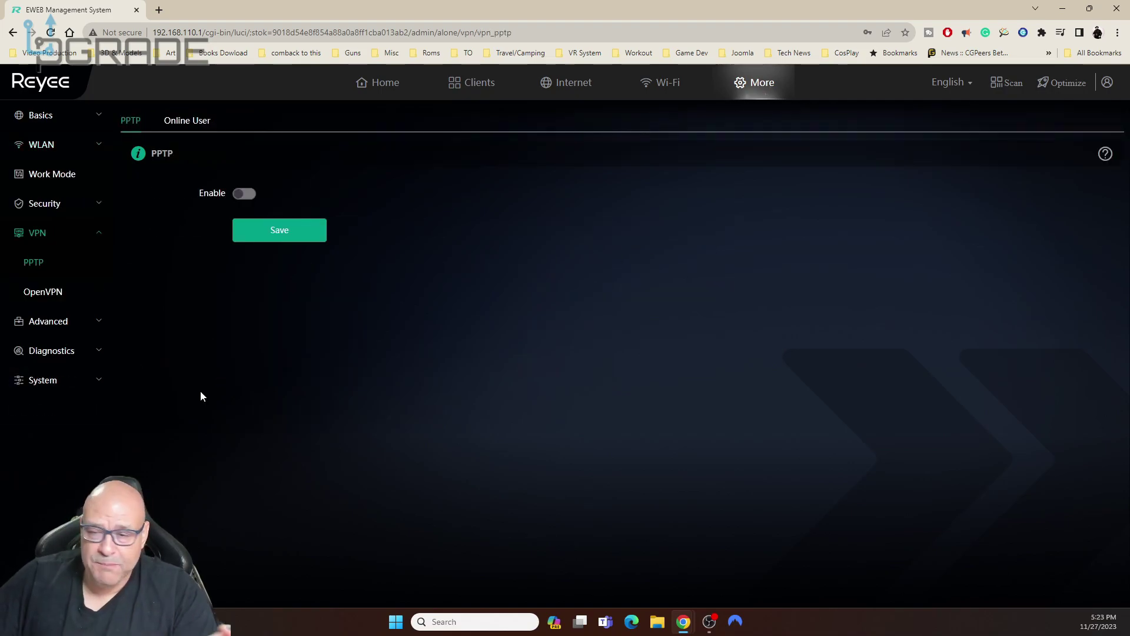
pyautogui.click(47, 296)
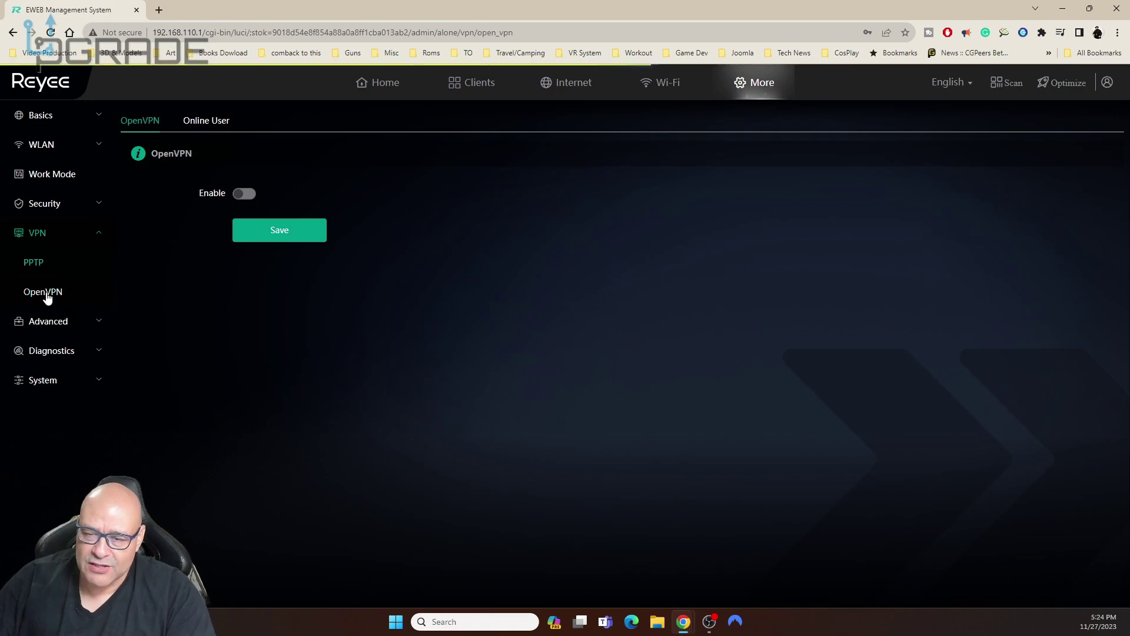
pyautogui.click(57, 333)
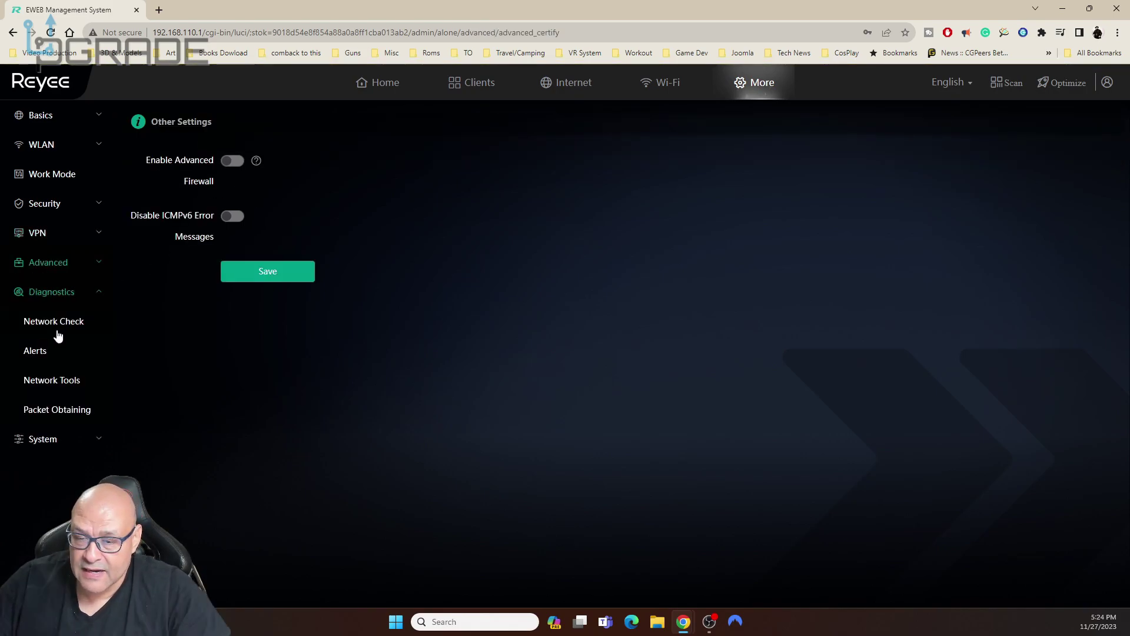
pyautogui.click(59, 330)
pyautogui.click(169, 165)
# Confirm the Network Check start and let it run through WAN/LAN Cable to Route
pyautogui.click(597, 354)
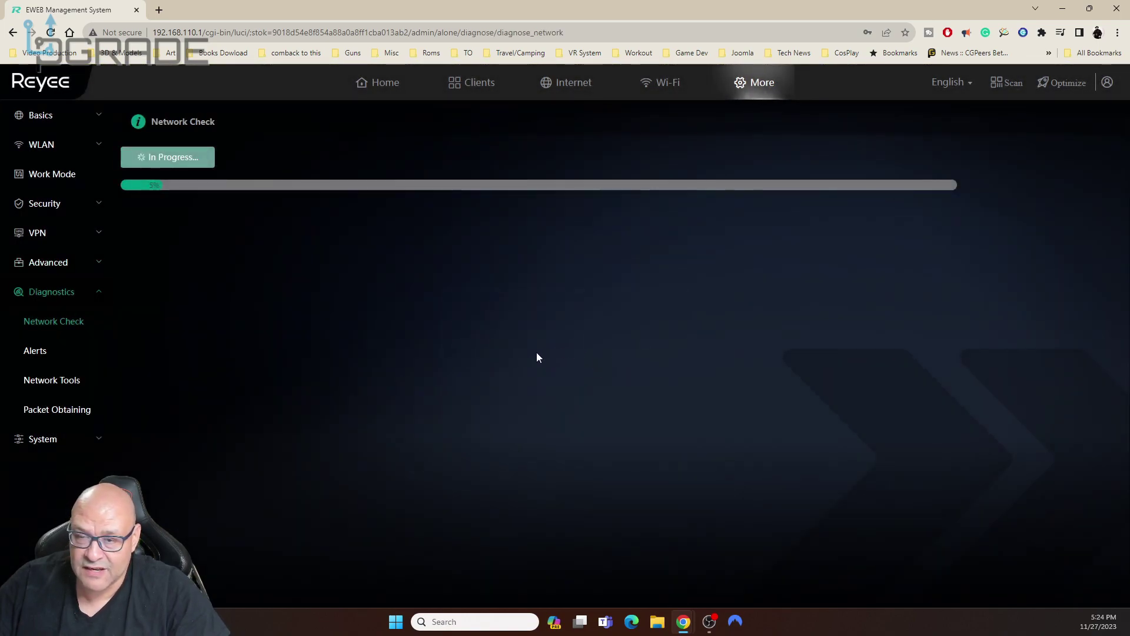